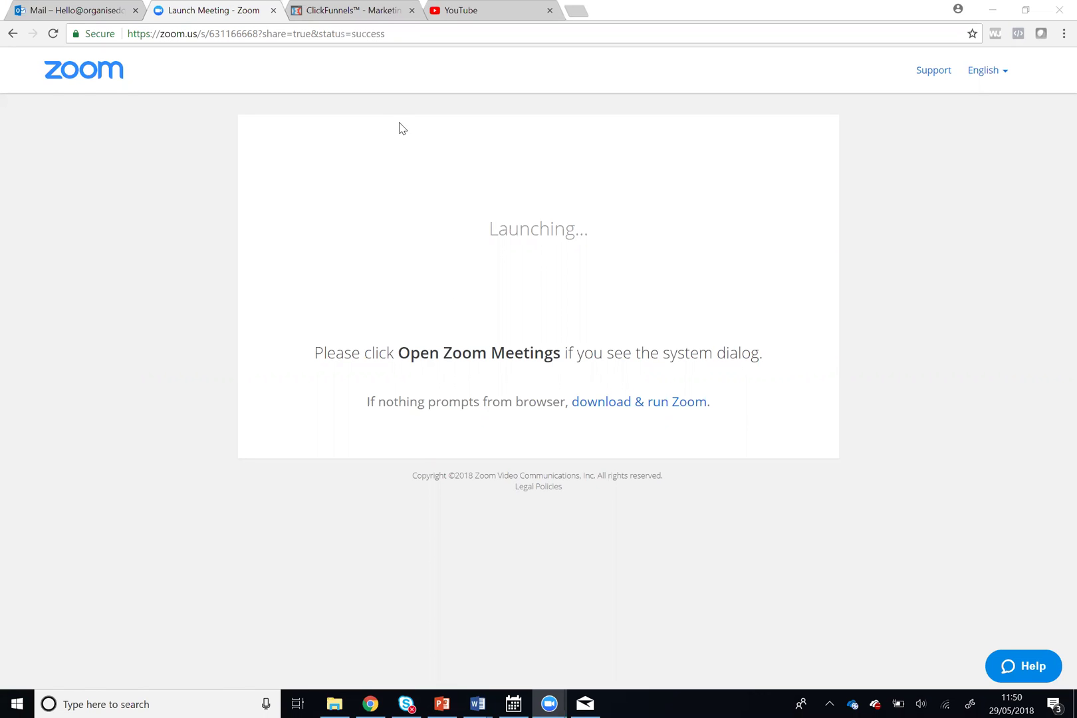
# Go to the YouTube tab and open Creator Studio from the account menu
pyautogui.click(495, 10)
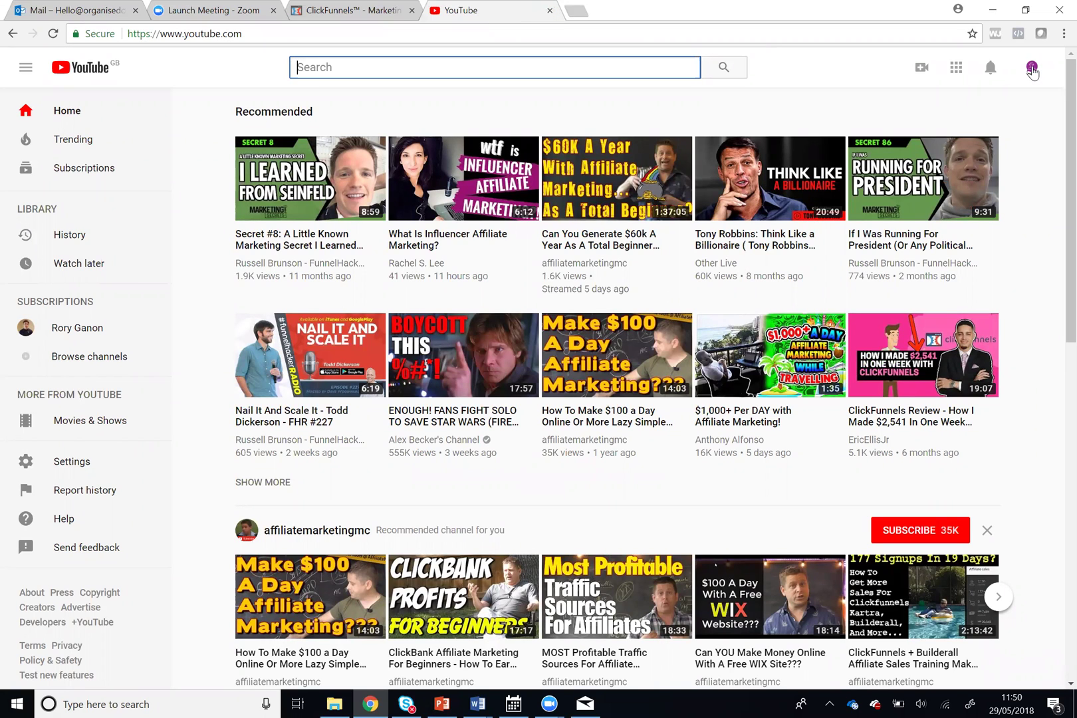
pyautogui.click(1032, 69)
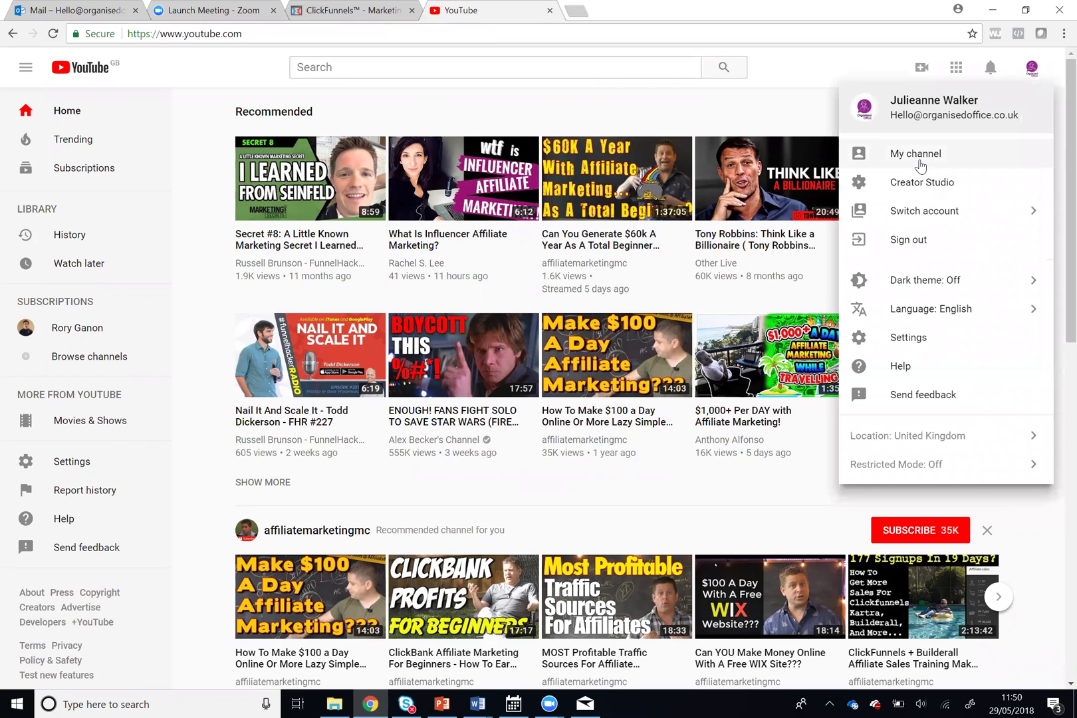
pyautogui.click(910, 193)
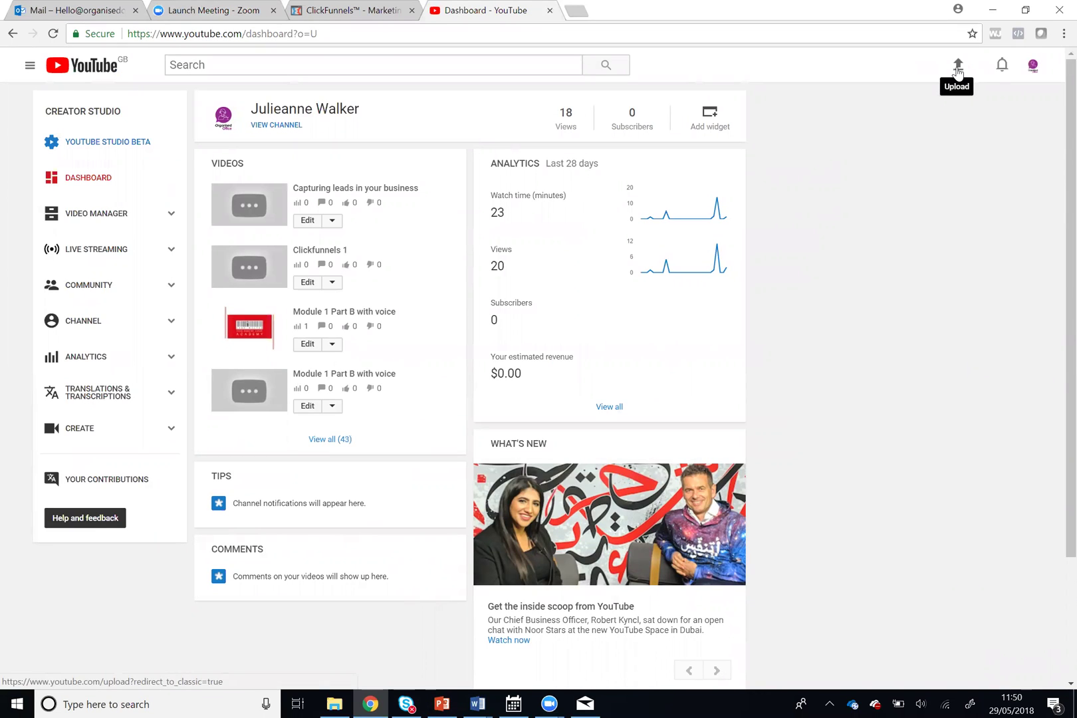
# Start a new YouTube upload with its privacy set to Unlisted
pyautogui.click(957, 69)
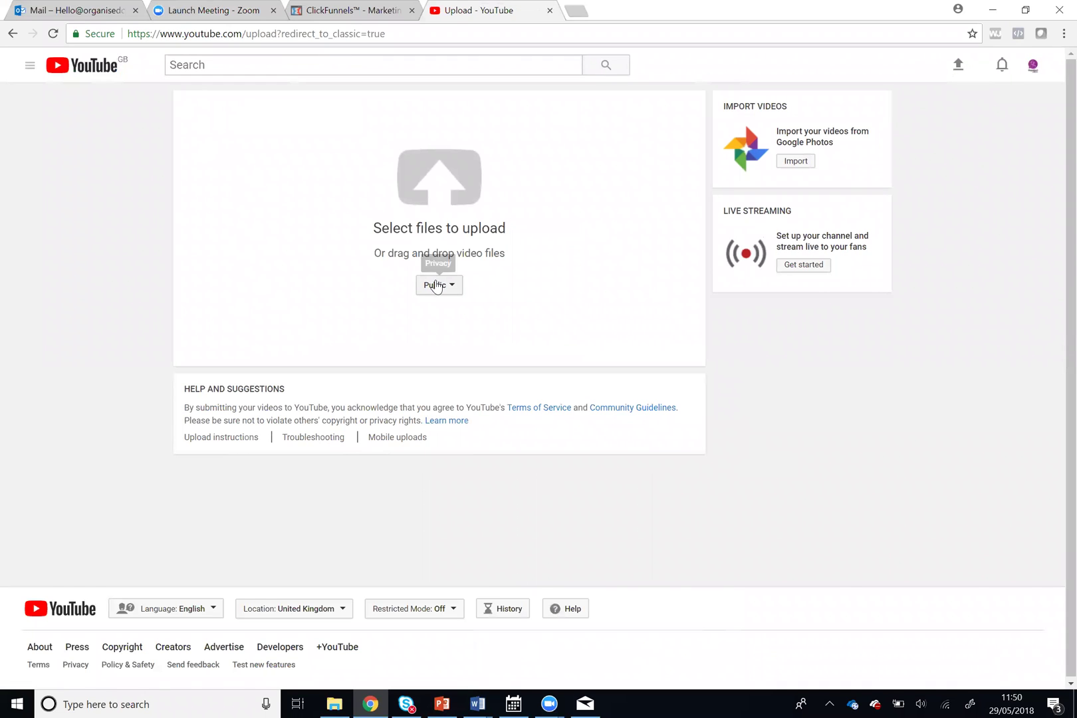
pyautogui.click(437, 285)
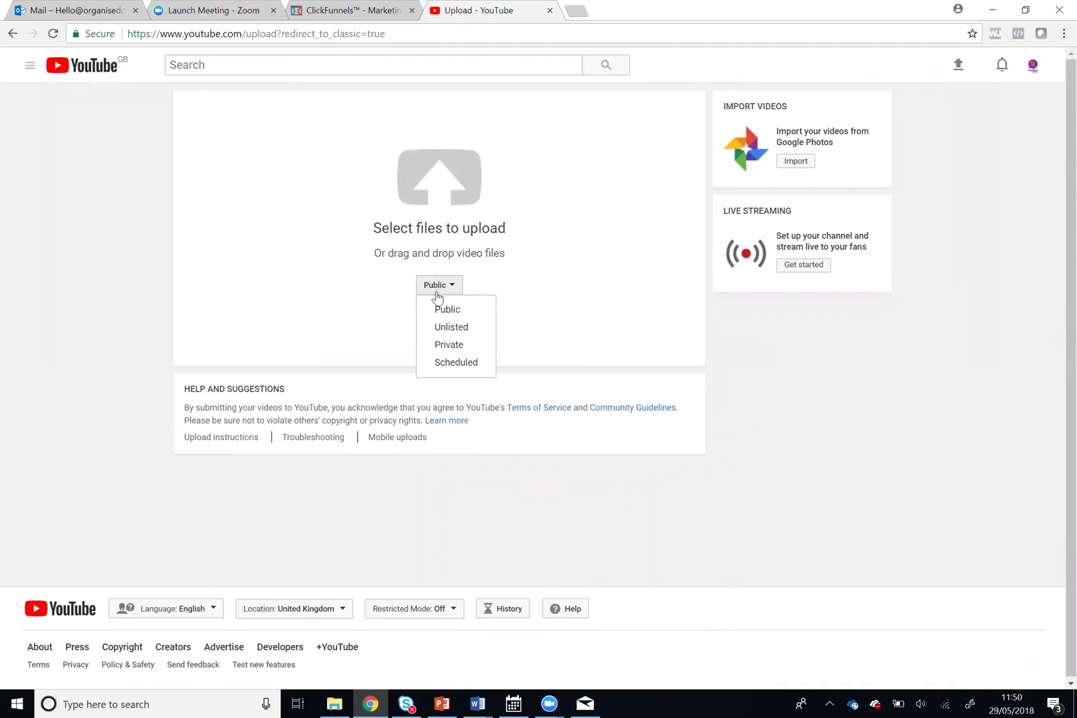
pyautogui.click(448, 332)
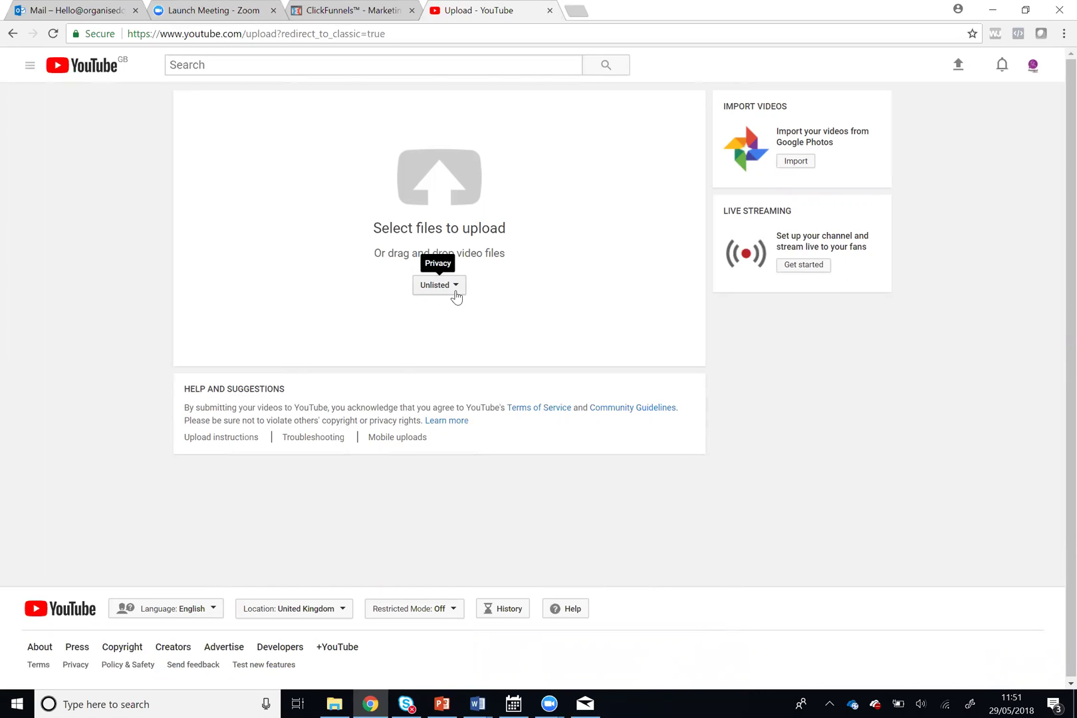
# Choose and upload the 'How to Find your Facebook Pixel and input into ClickFunnels' video file
pyautogui.click(439, 184)
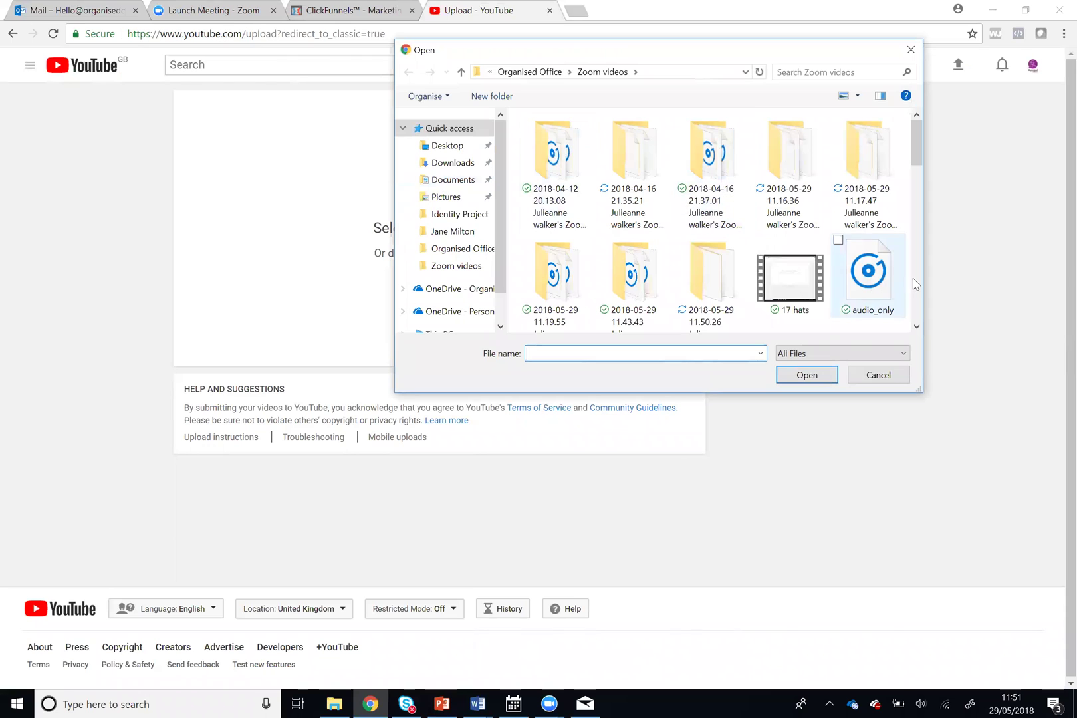
pyautogui.click(916, 279)
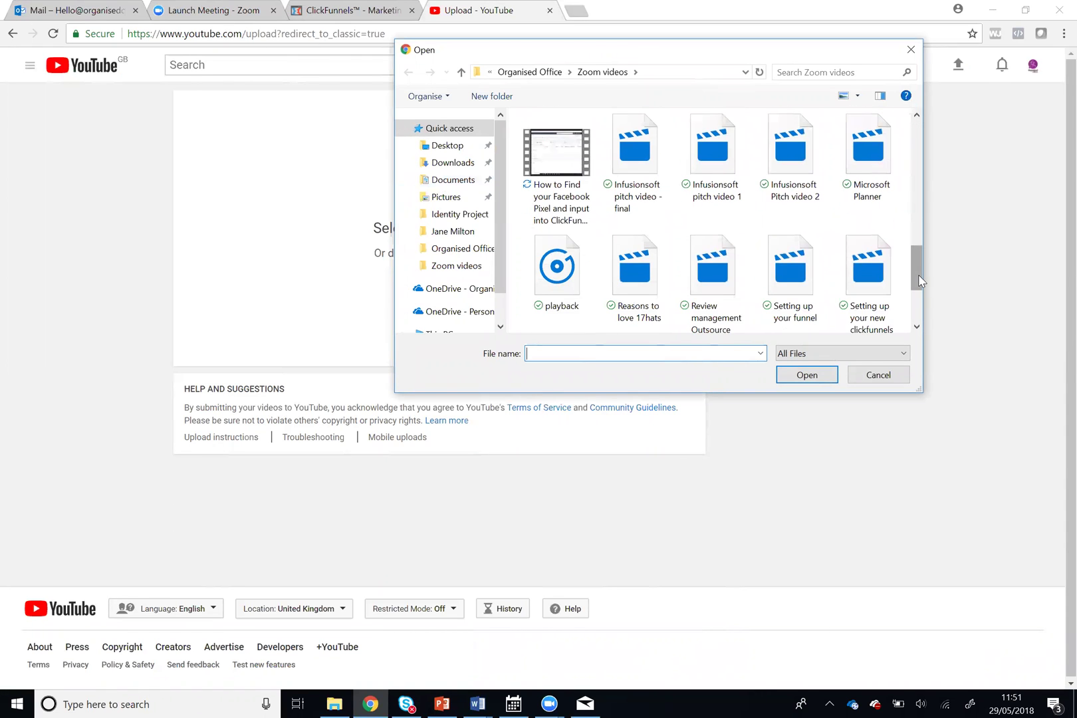
pyautogui.moveTo(919, 280); pyautogui.dragTo(920, 283)
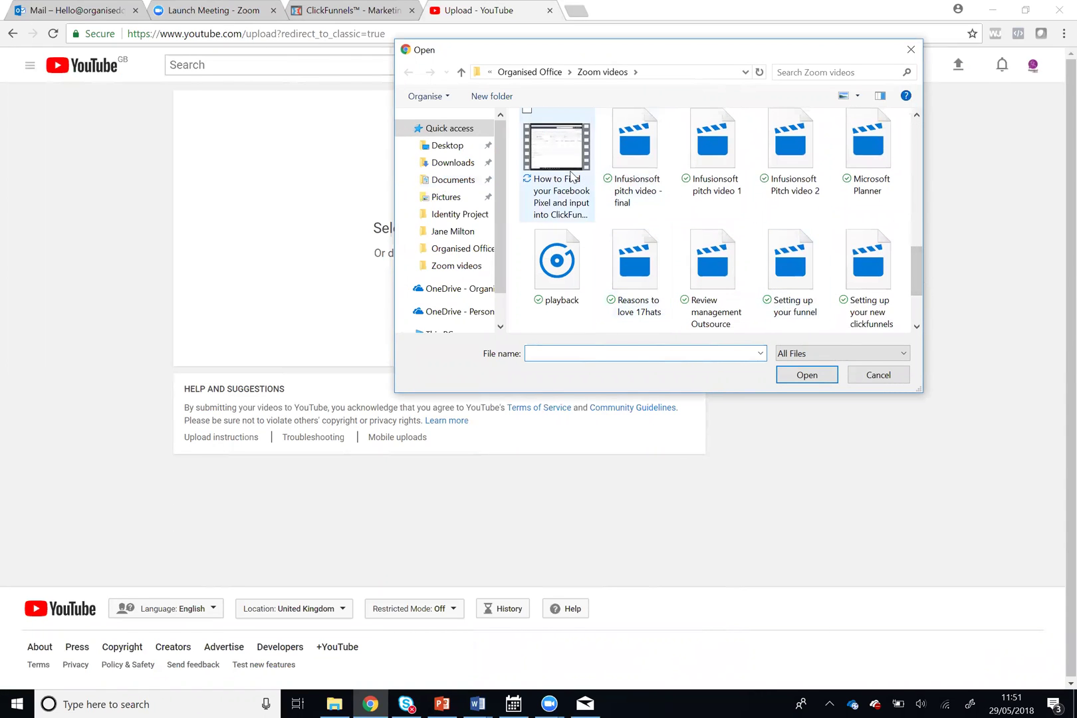
pyautogui.doubleClick(571, 175)
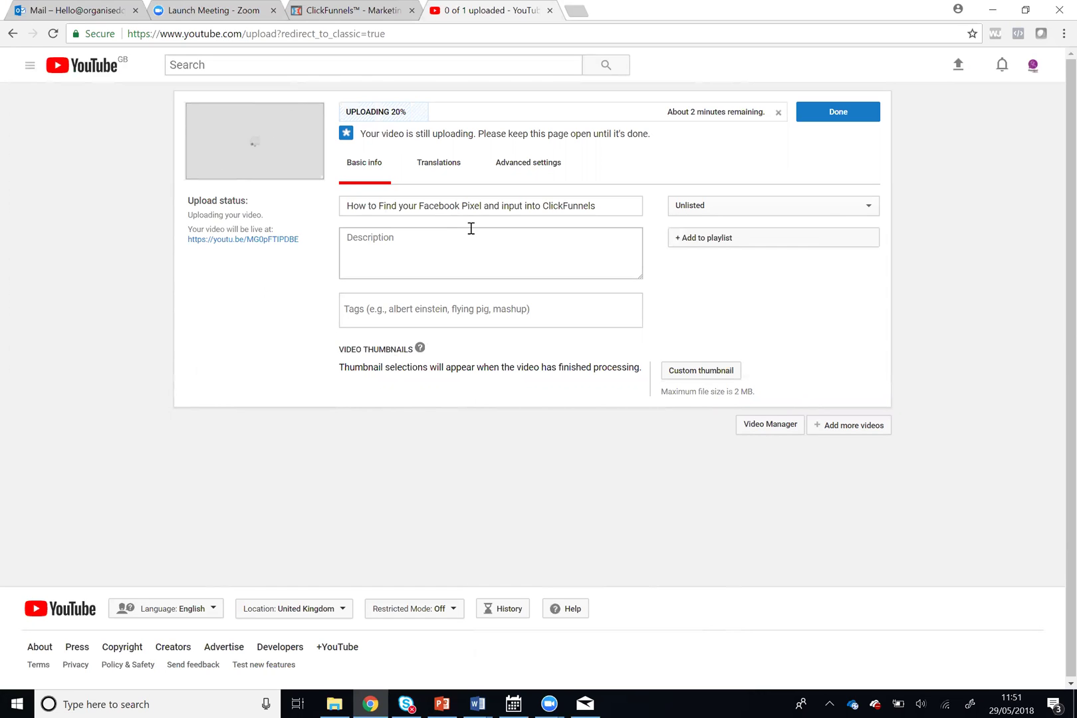
# Open the Clickfunnels Online Training Portal funnel's Membership Area step and scroll to its lessons
pyautogui.click(336, 10)
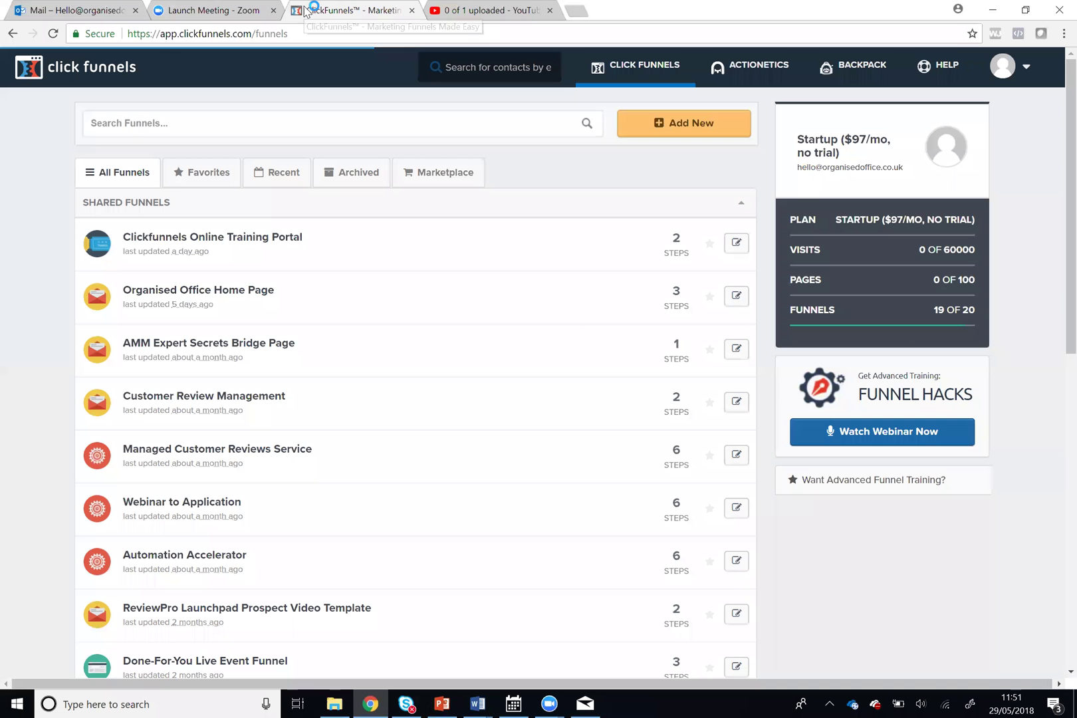
pyautogui.click(277, 239)
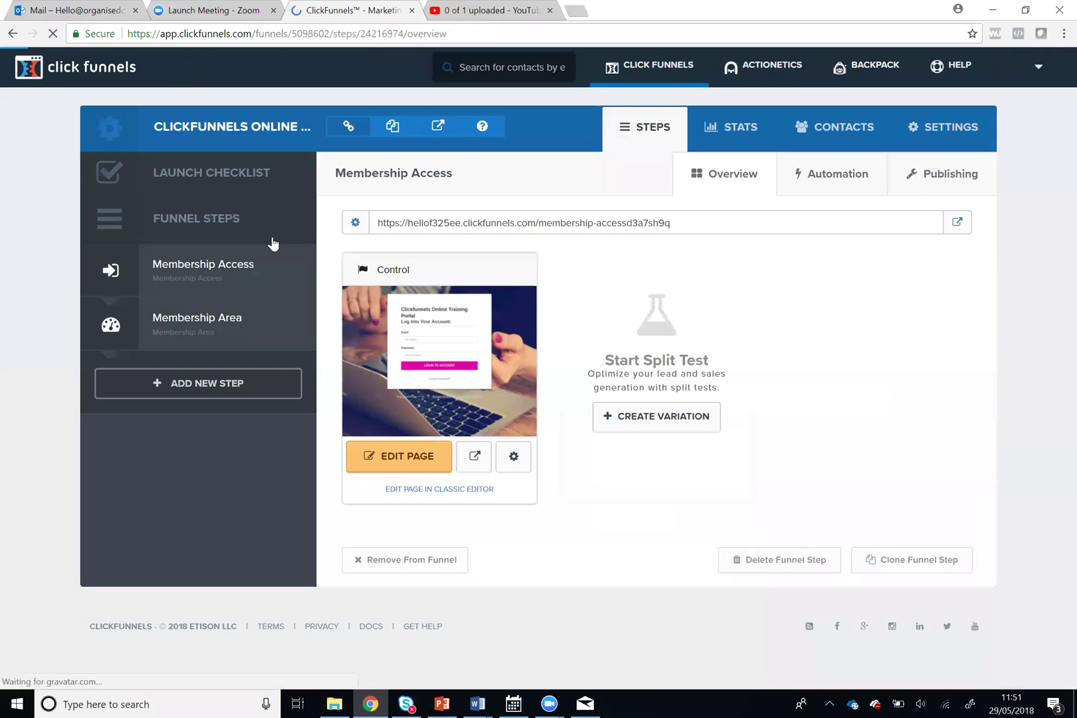
pyautogui.click(206, 324)
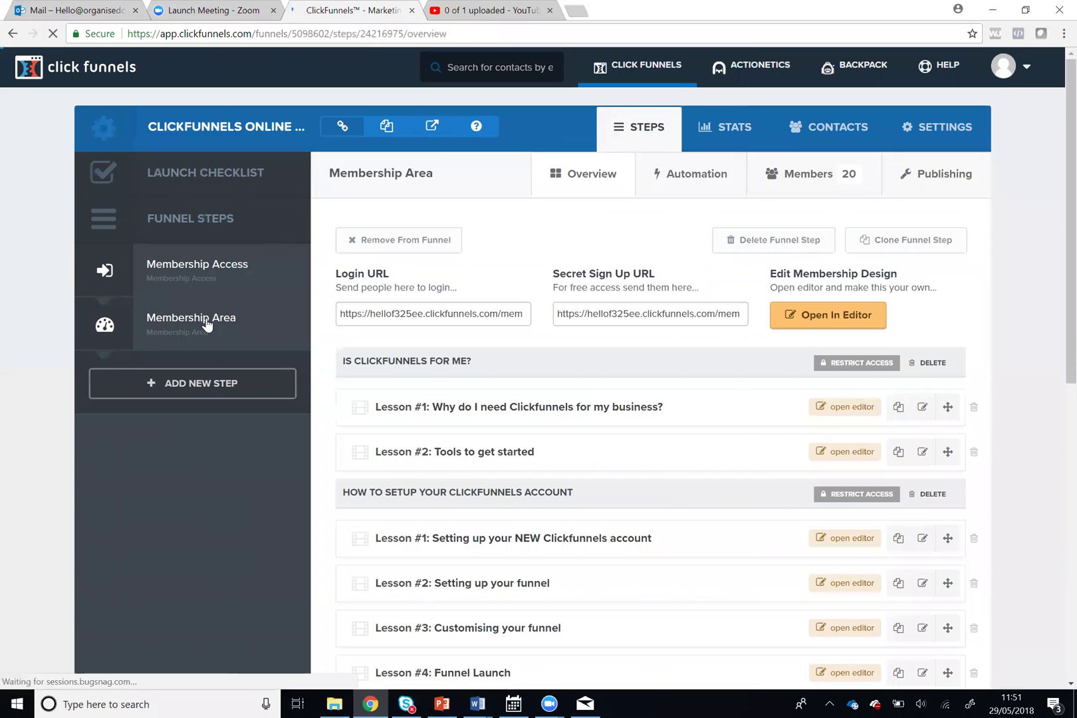
pyautogui.moveTo(1058, 153); pyautogui.dragTo(1052, 504)
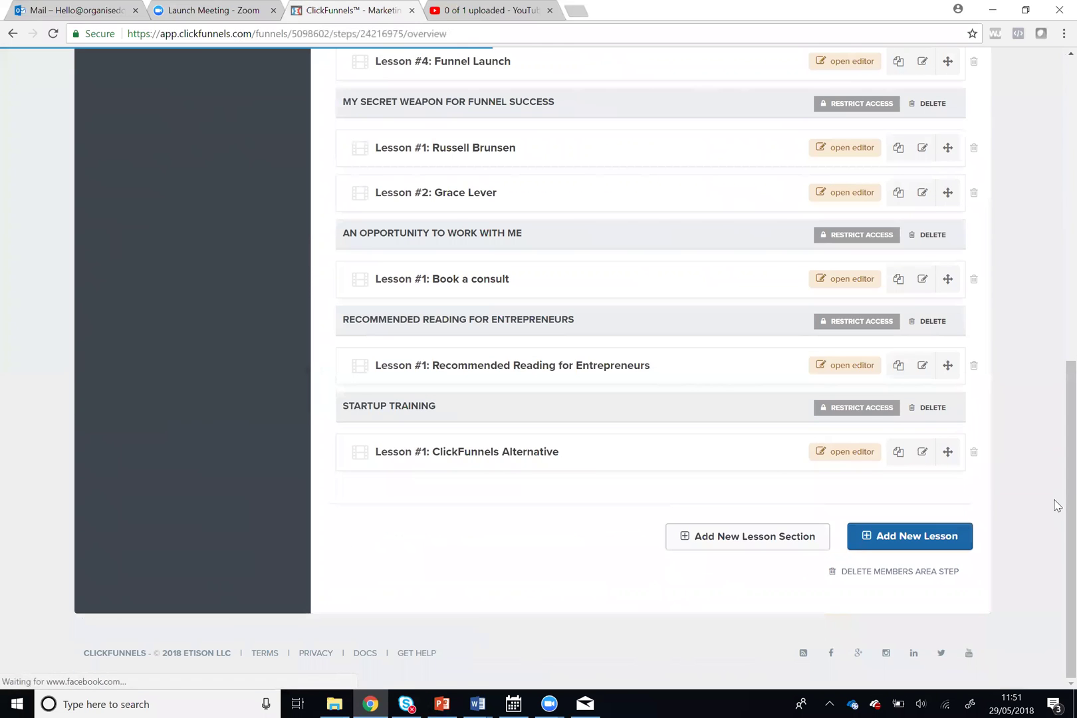
# Create a lesson named 'video' in Startup Training using the Video Lesson template
pyautogui.click(947, 541)
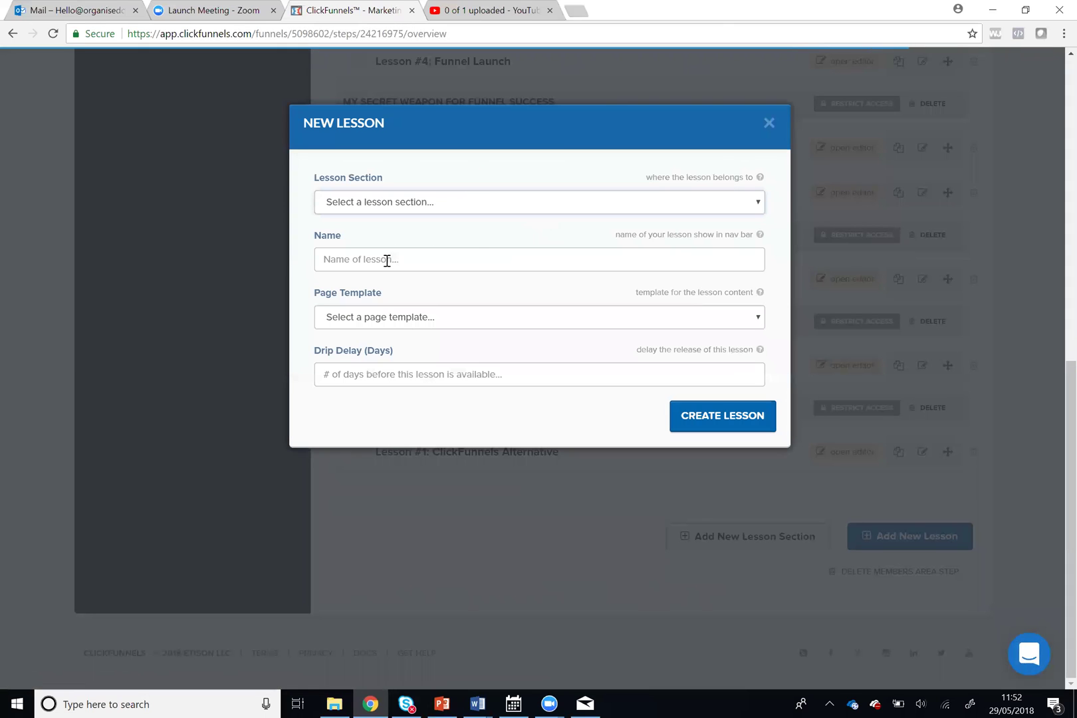
pyautogui.click(387, 261)
pyautogui.write('video')
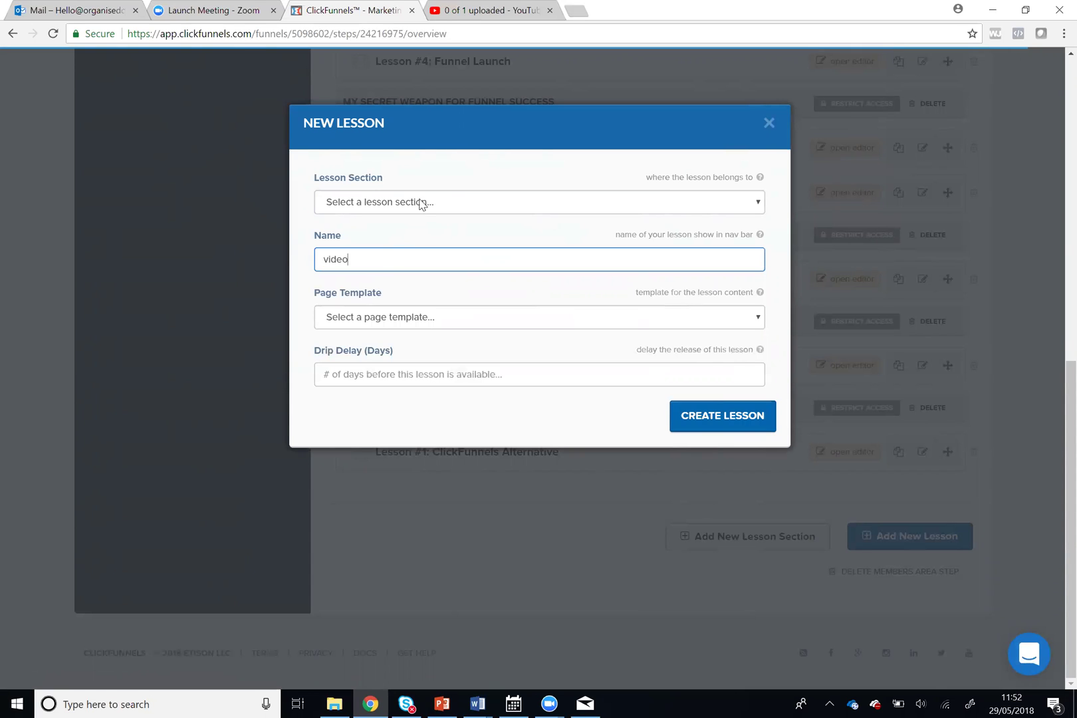
pyautogui.click(420, 203)
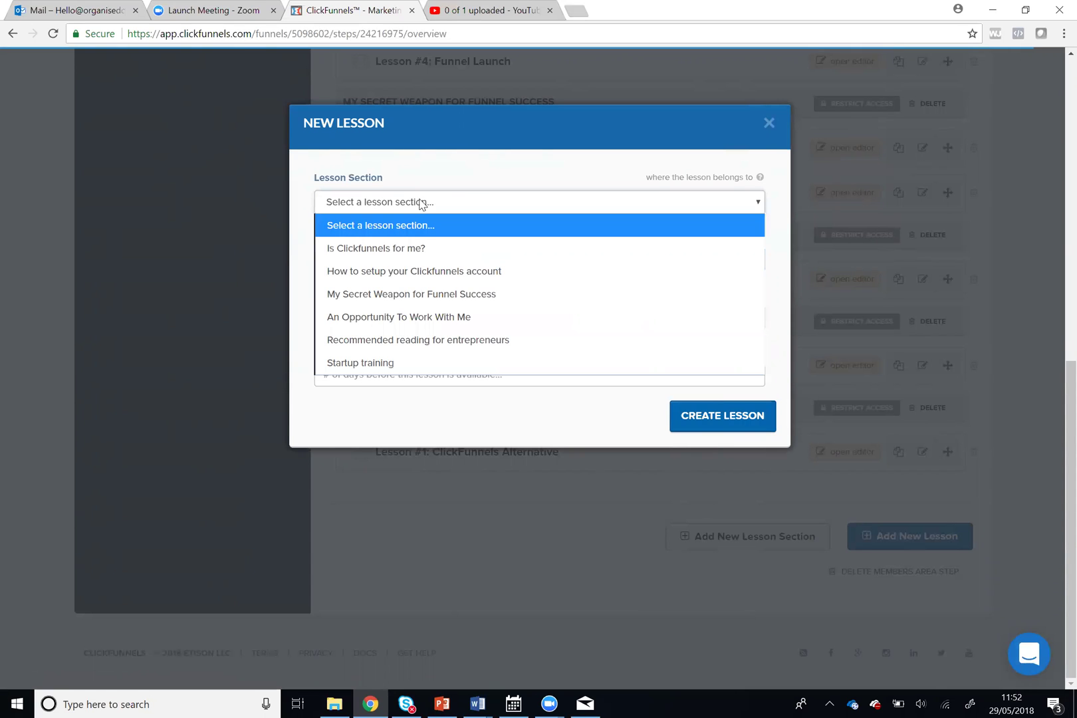
pyautogui.click(359, 363)
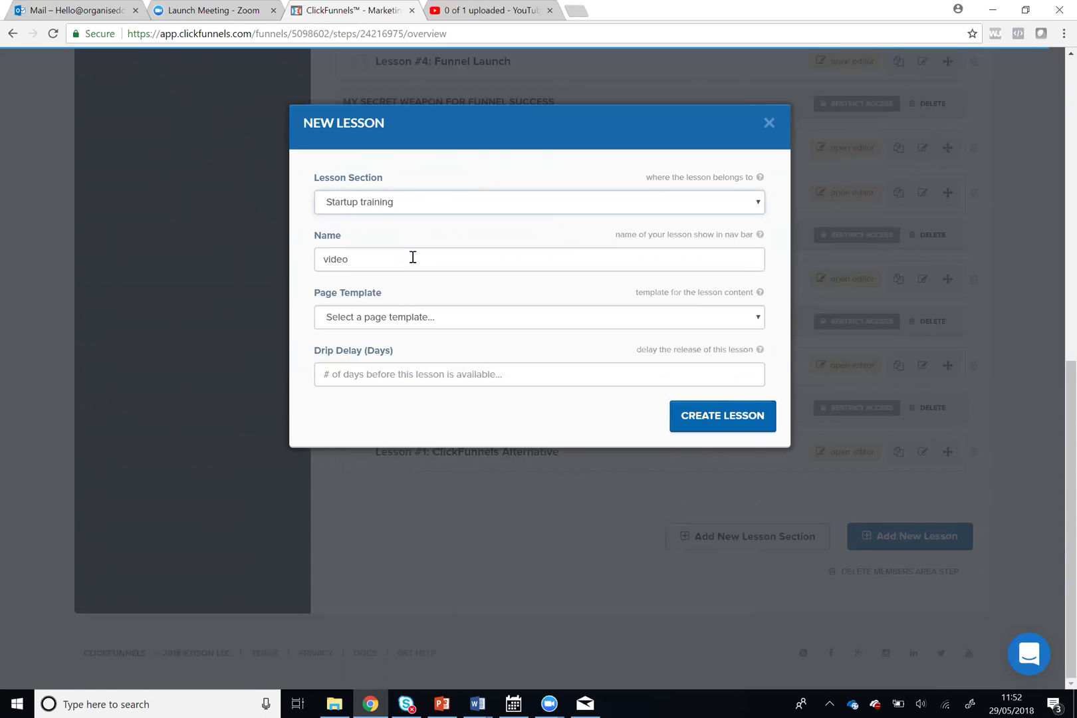
pyautogui.click(424, 318)
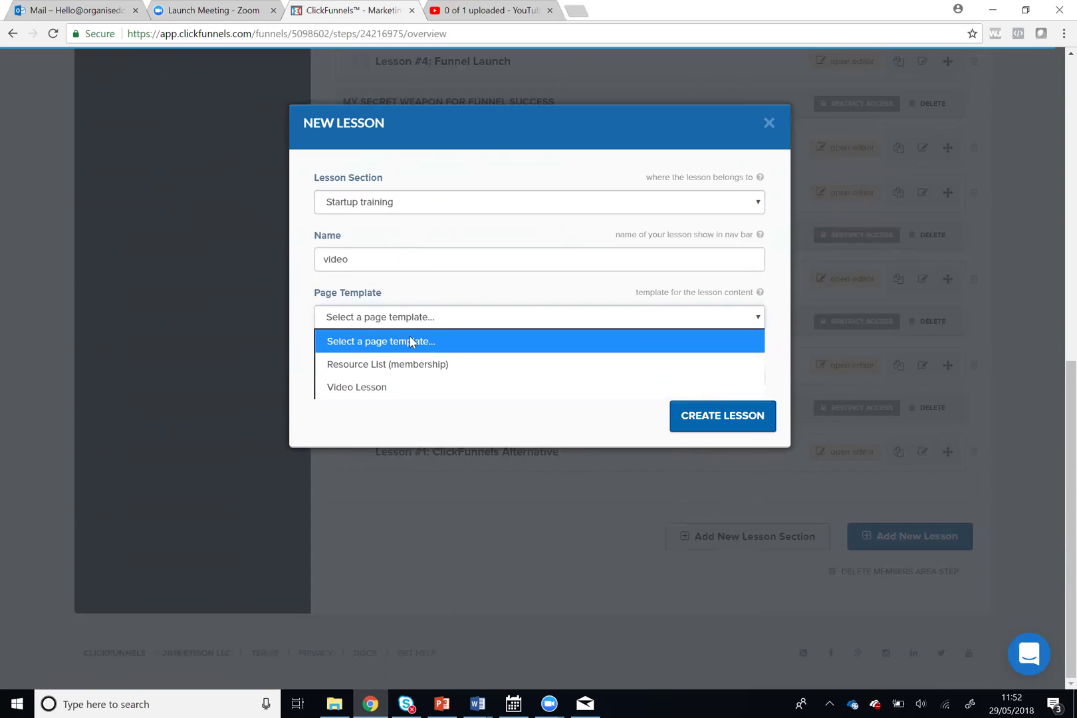
pyautogui.click(387, 388)
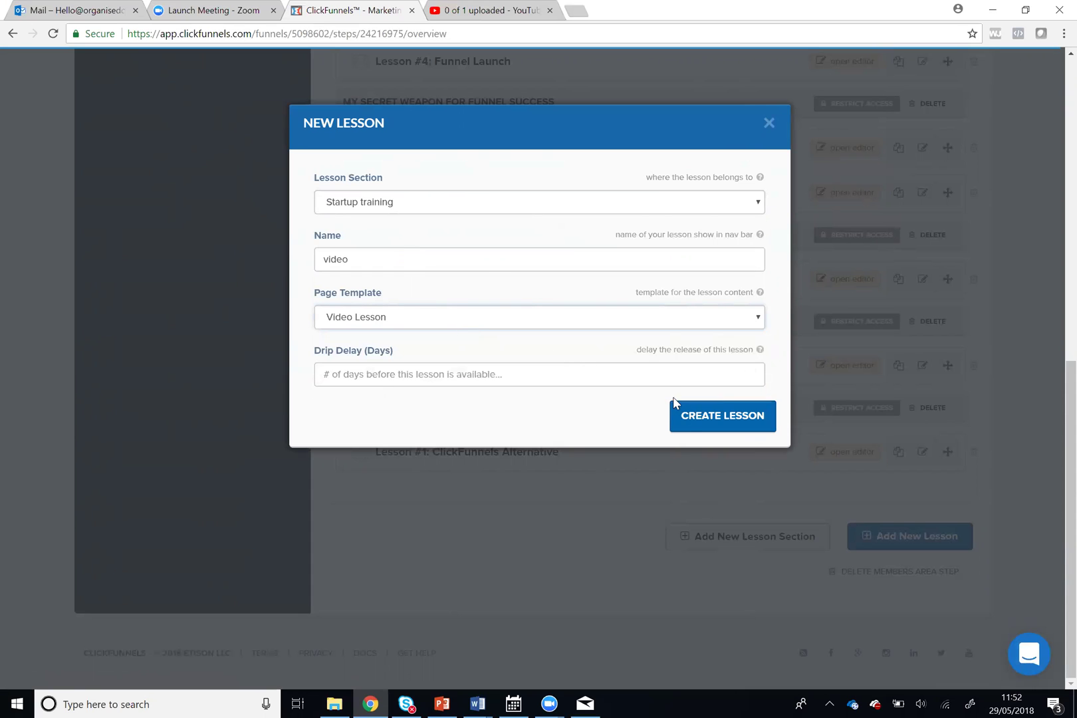
pyautogui.click(690, 425)
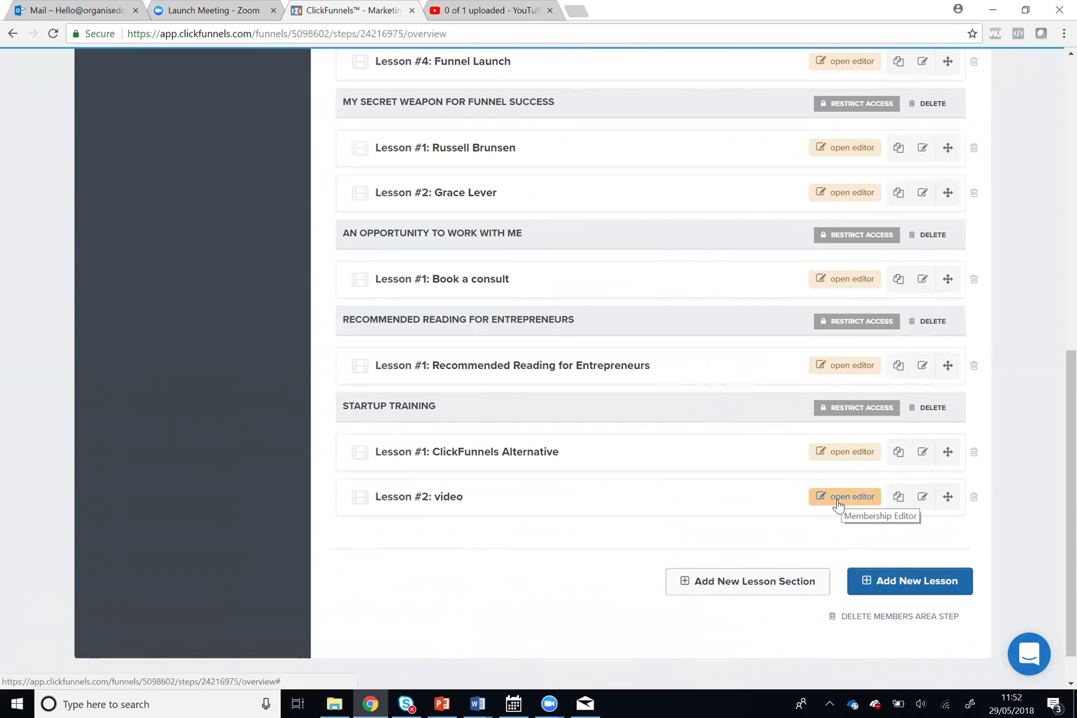
# In Lesson #2's page editor, set the video element to YouTube with Auto Play On
pyautogui.click(839, 504)
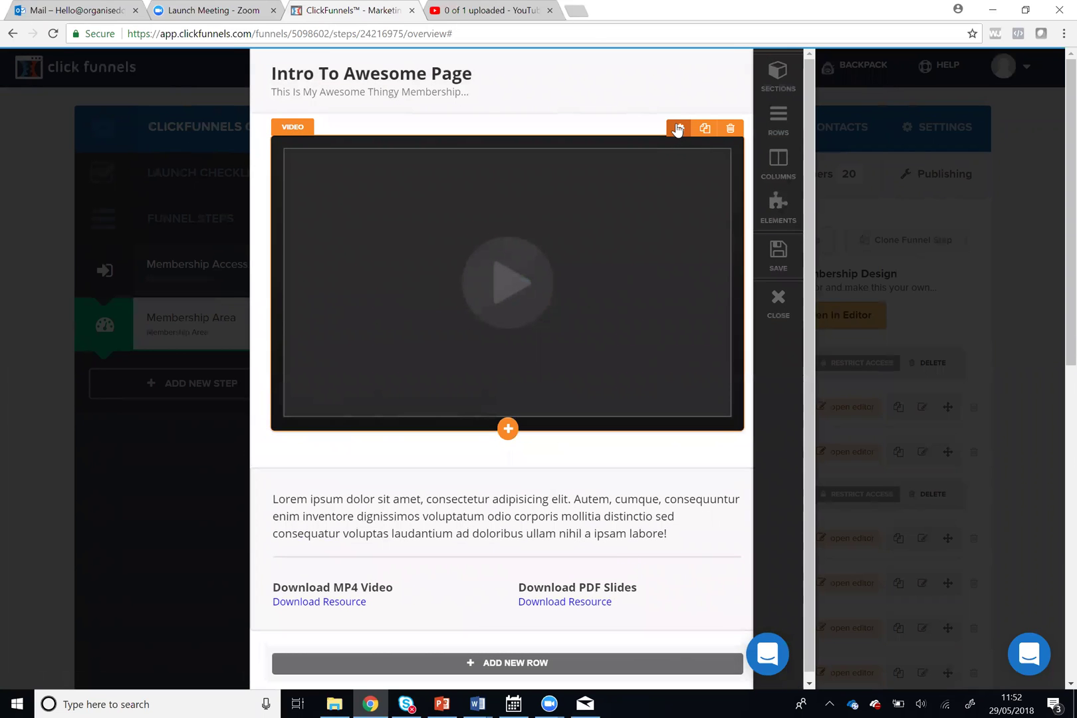
pyautogui.click(678, 129)
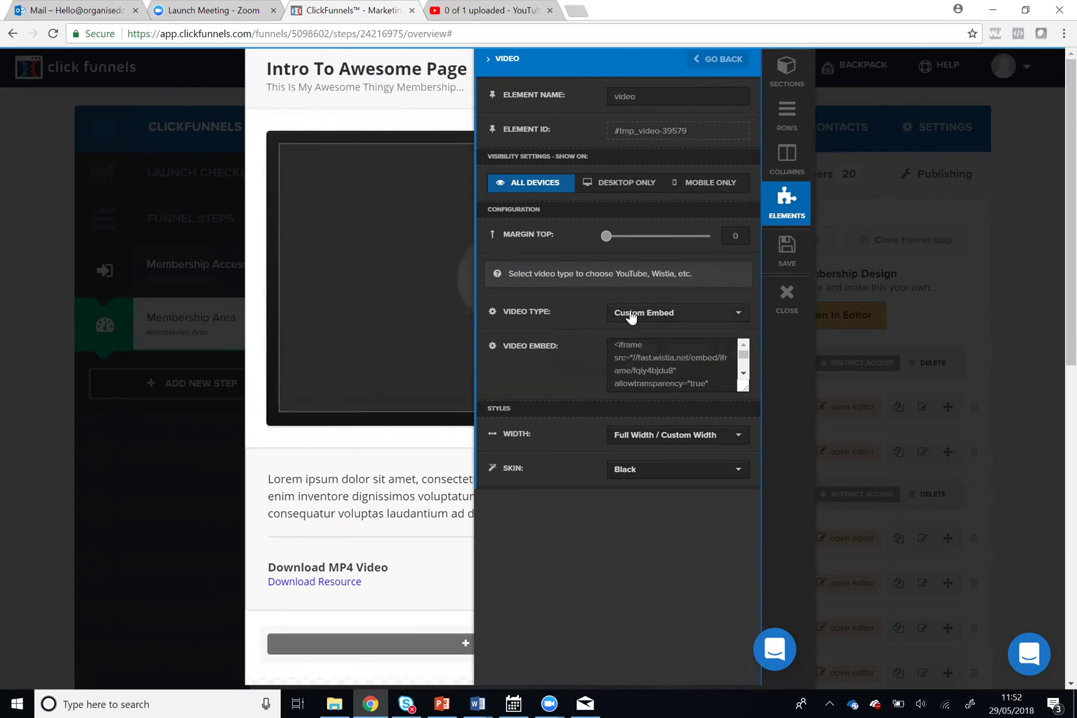
pyautogui.click(631, 315)
pyautogui.click(624, 361)
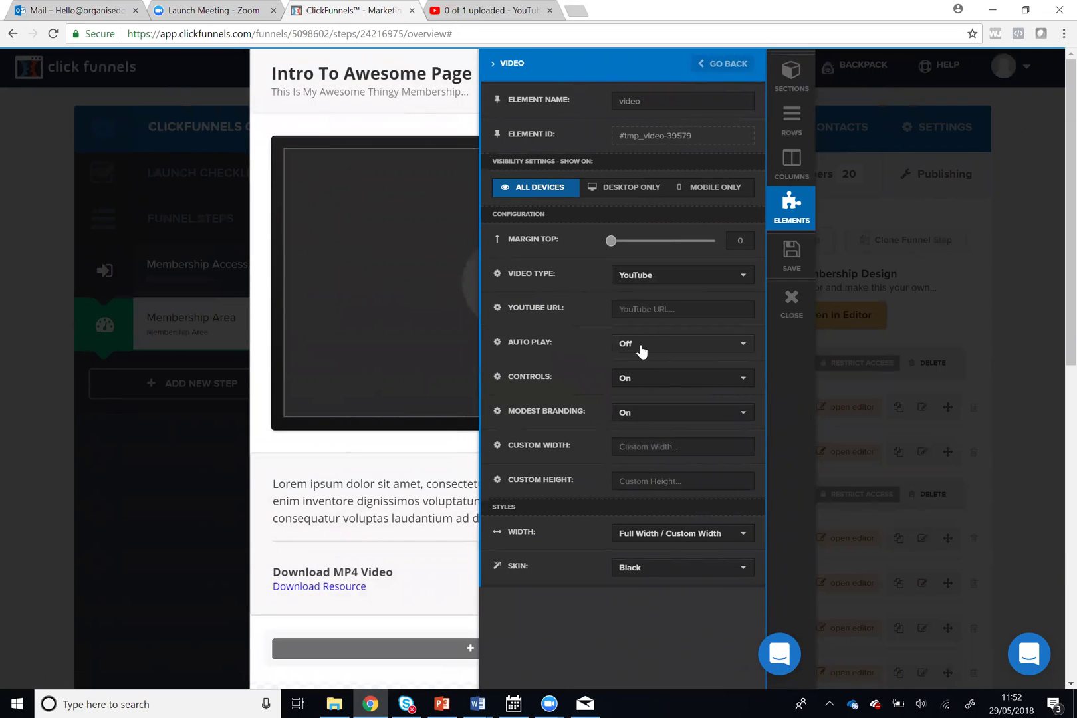
pyautogui.click(641, 351)
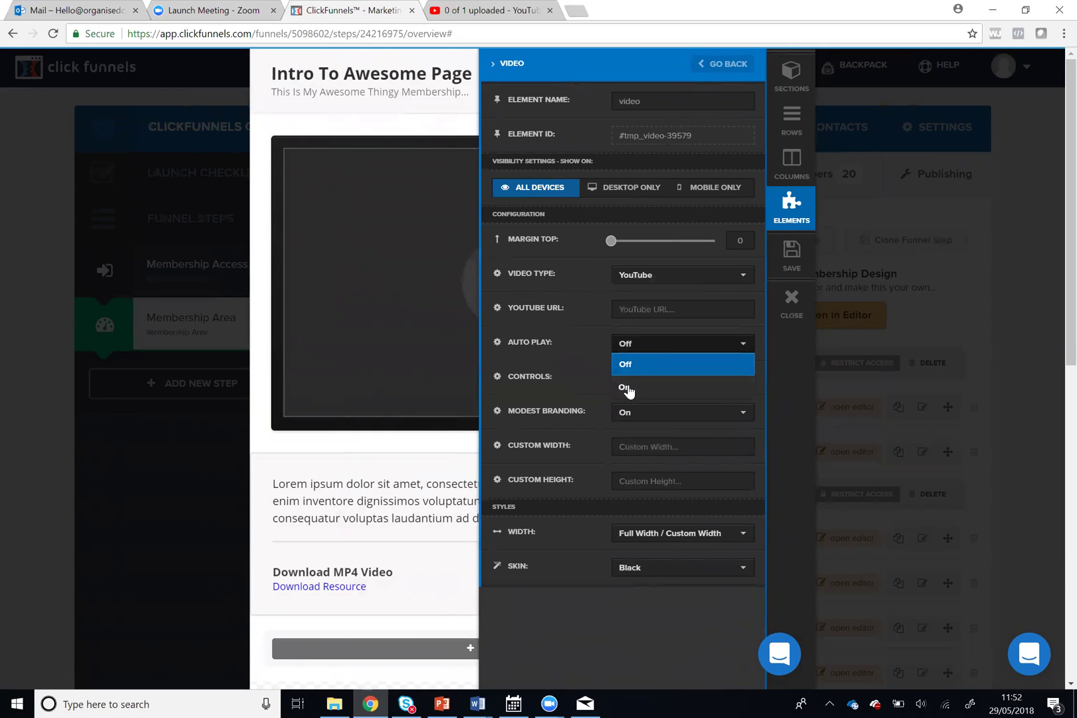
pyautogui.click(629, 389)
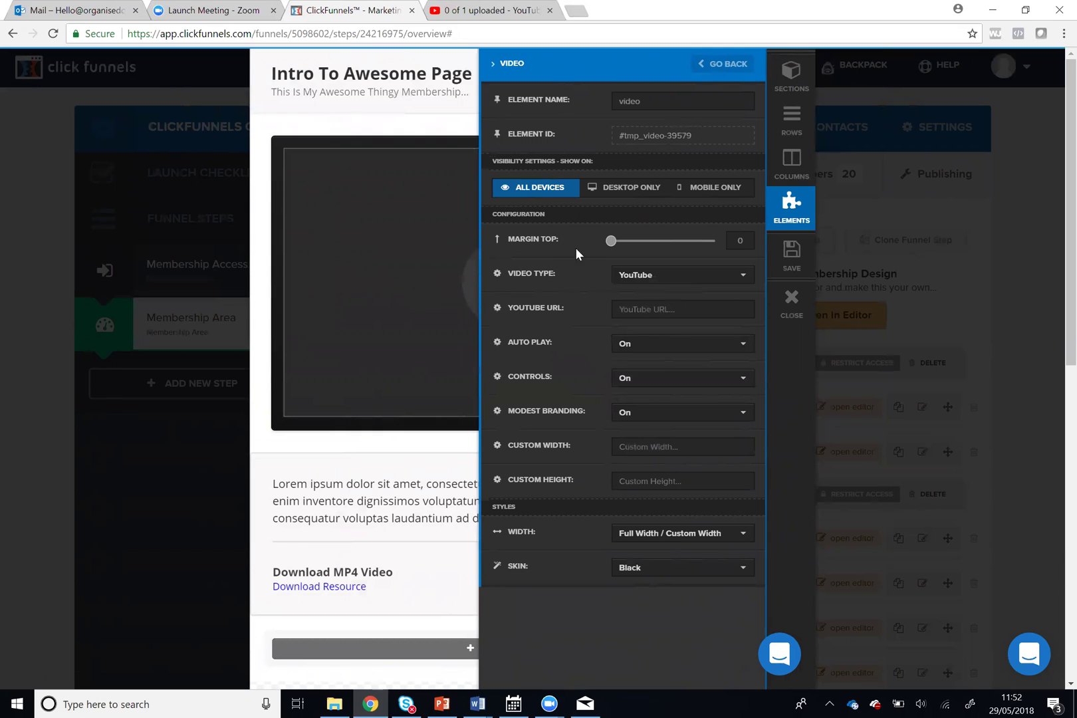
# Check the upload progress, ready the lesson's YouTube URL field, and save the upload details
pyautogui.click(502, 10)
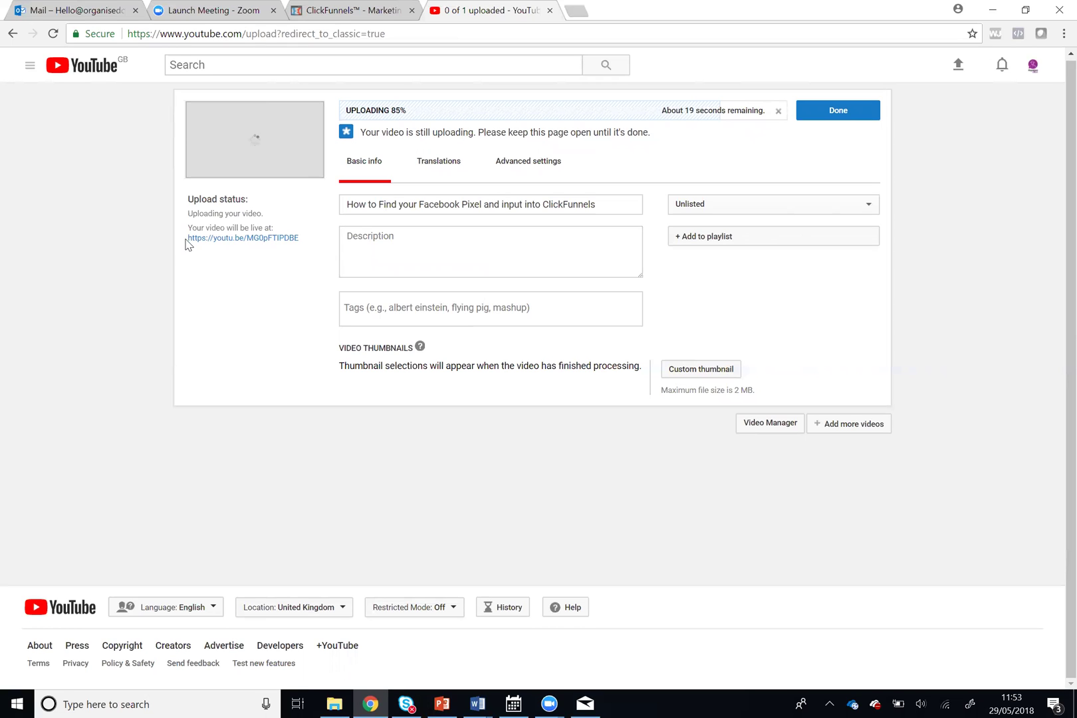
pyautogui.click(345, 12)
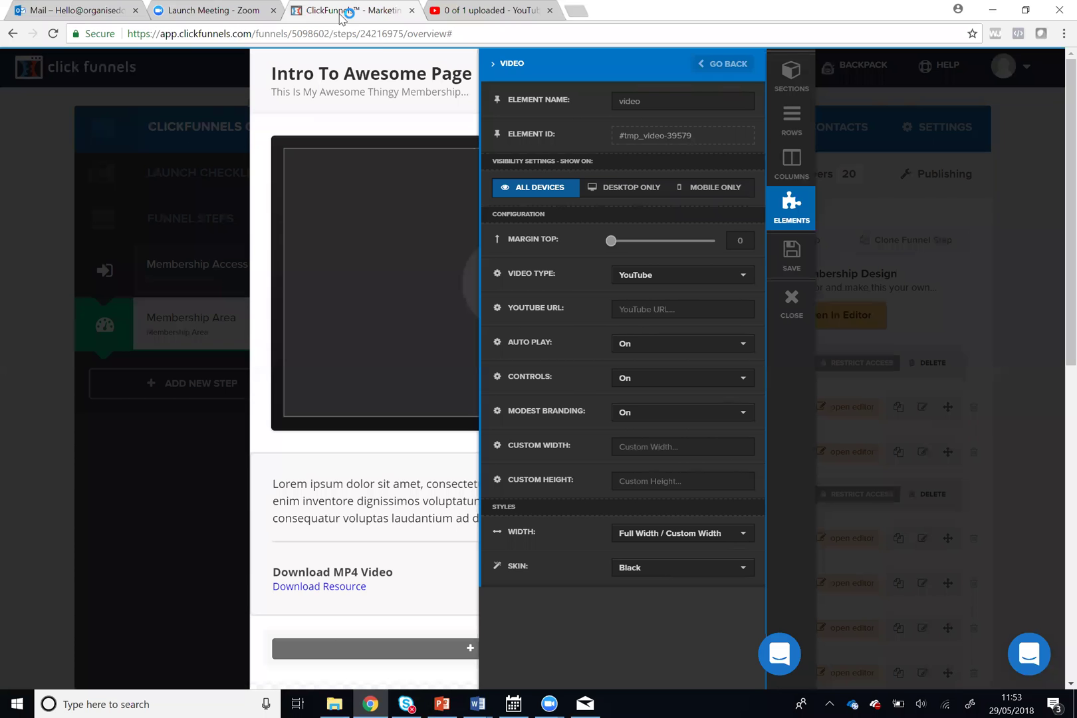
pyautogui.click(641, 311)
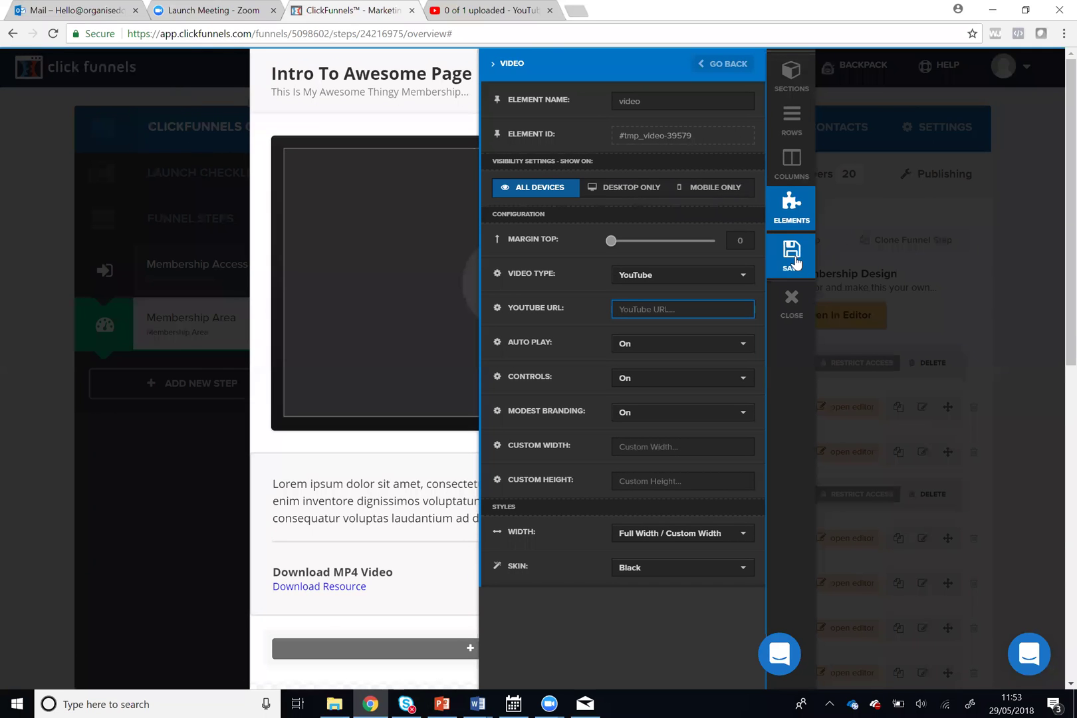
pyautogui.click(510, 10)
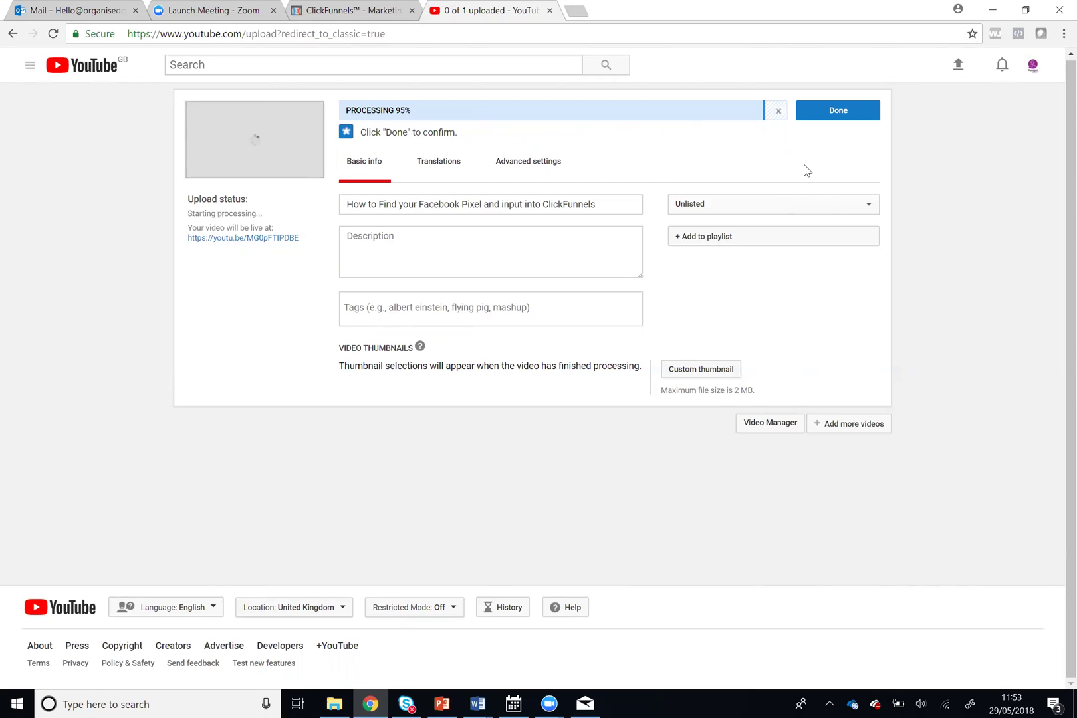
pyautogui.click(844, 117)
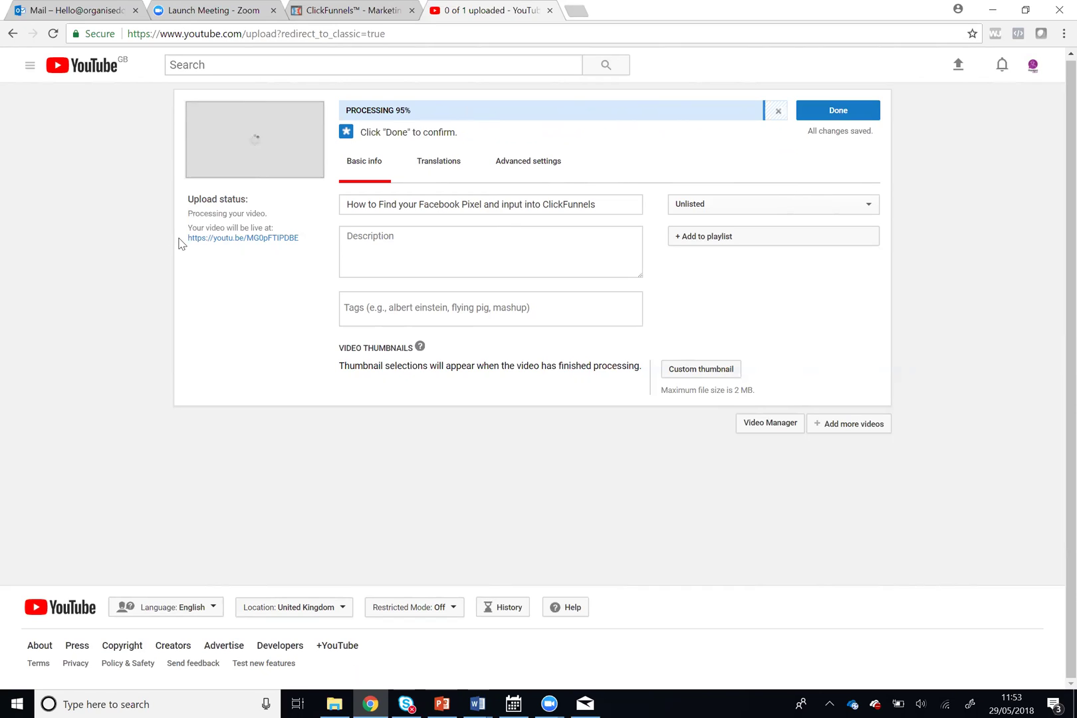
# Paste the video's youtu.be link into the lesson's YouTube URL field, save, and close the editor
pyautogui.click(206, 238)
pyautogui.hotkey('ctrl', 'c')
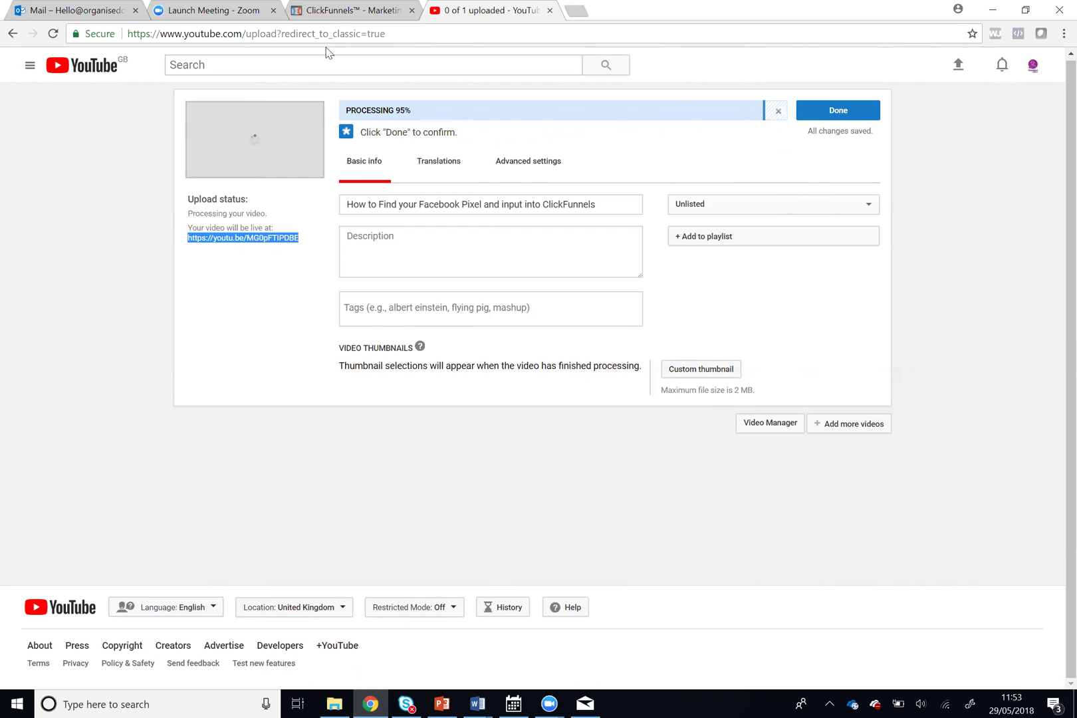
pyautogui.click(343, 18)
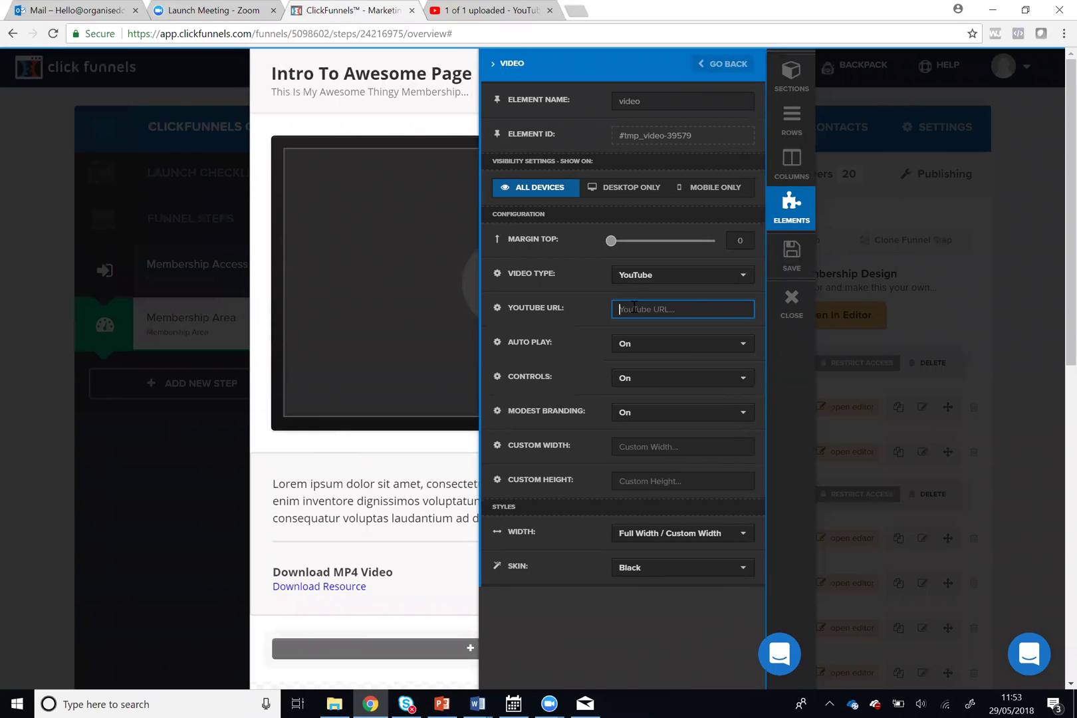
pyautogui.hotkey('ctrl', 'v')
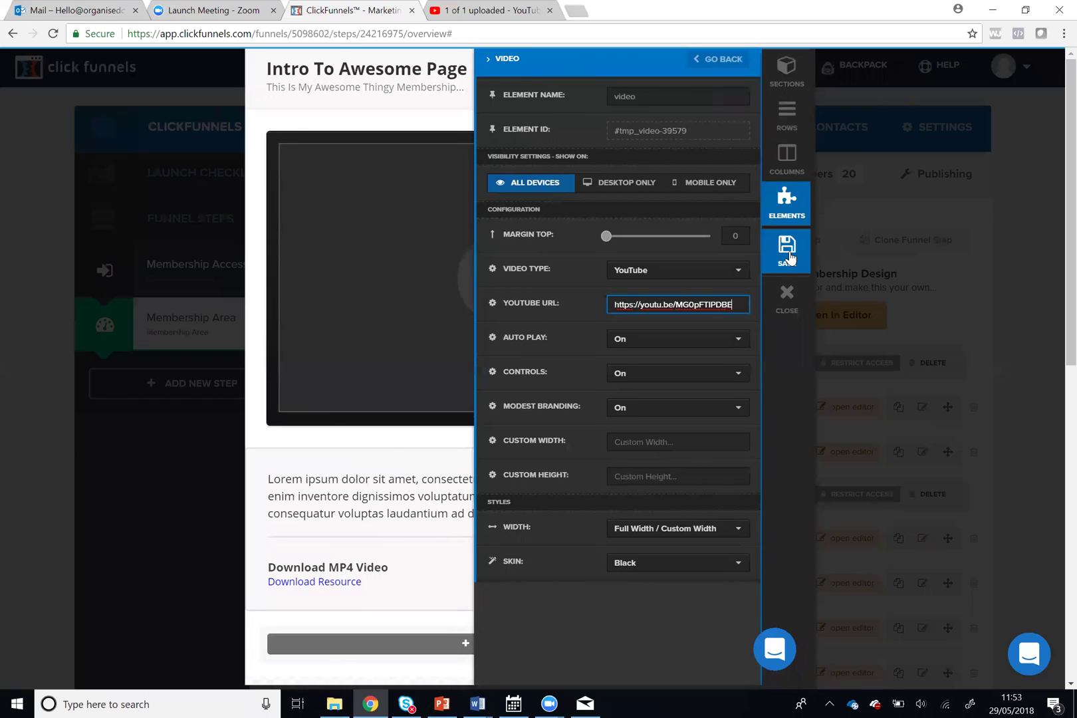
pyautogui.click(791, 256)
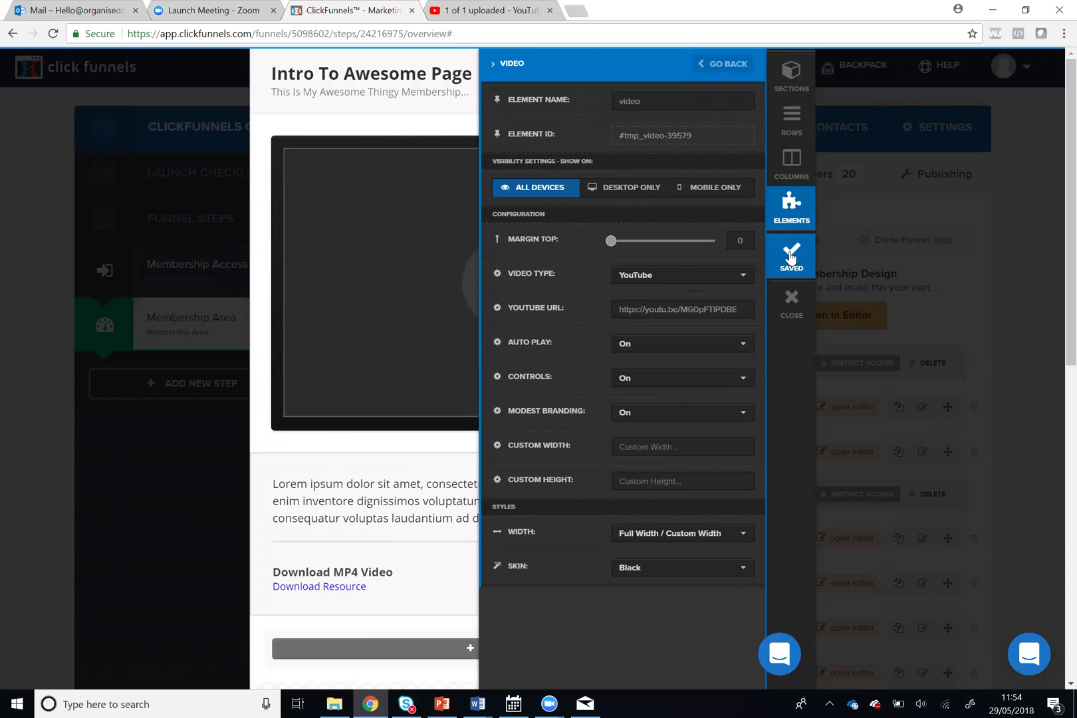
pyautogui.click(791, 306)
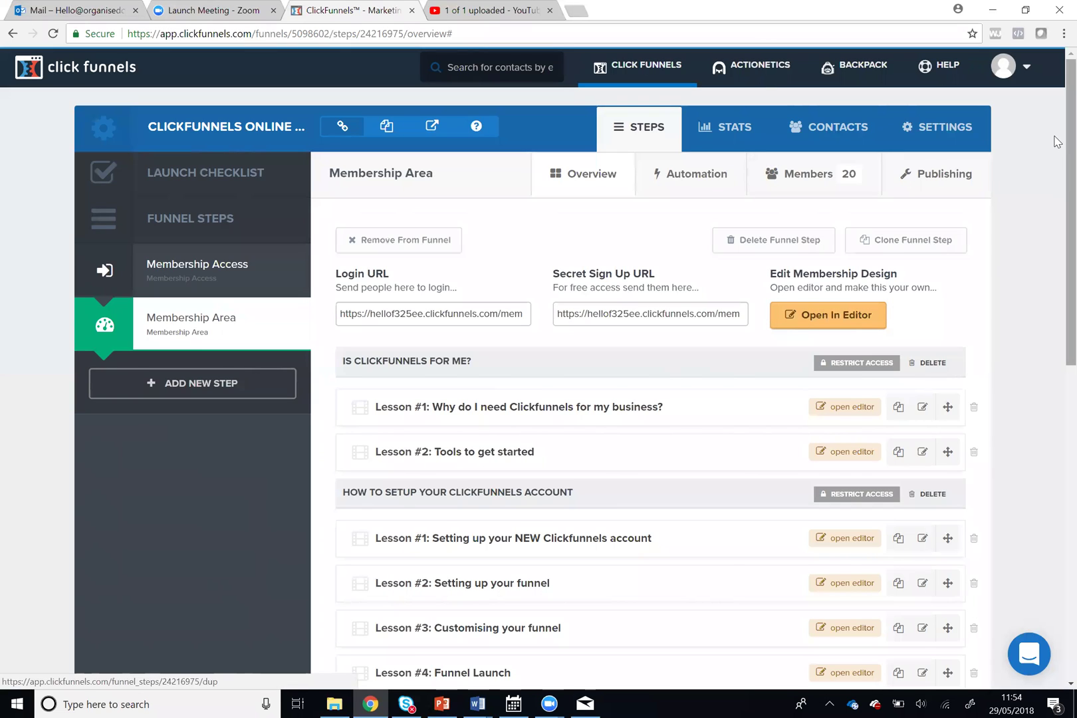
# Confirm the finished YouTube upload, select its share link, and go back to the ClickFunnels lesson list
pyautogui.scroll(-10, 1056, 299)
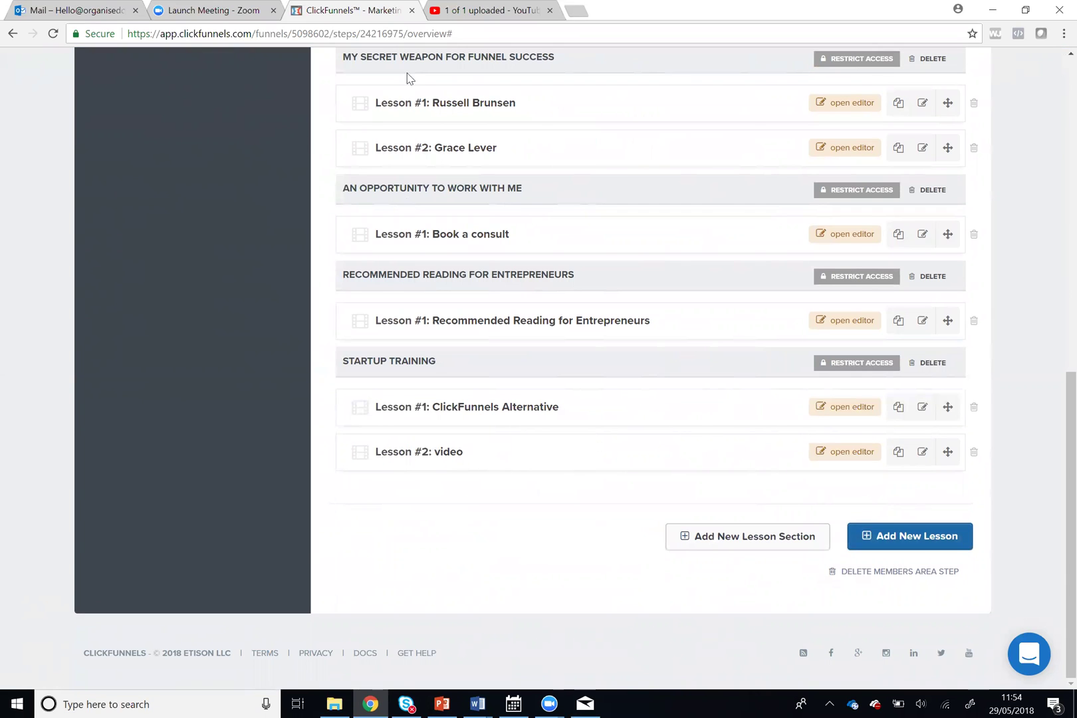
pyautogui.click(477, 10)
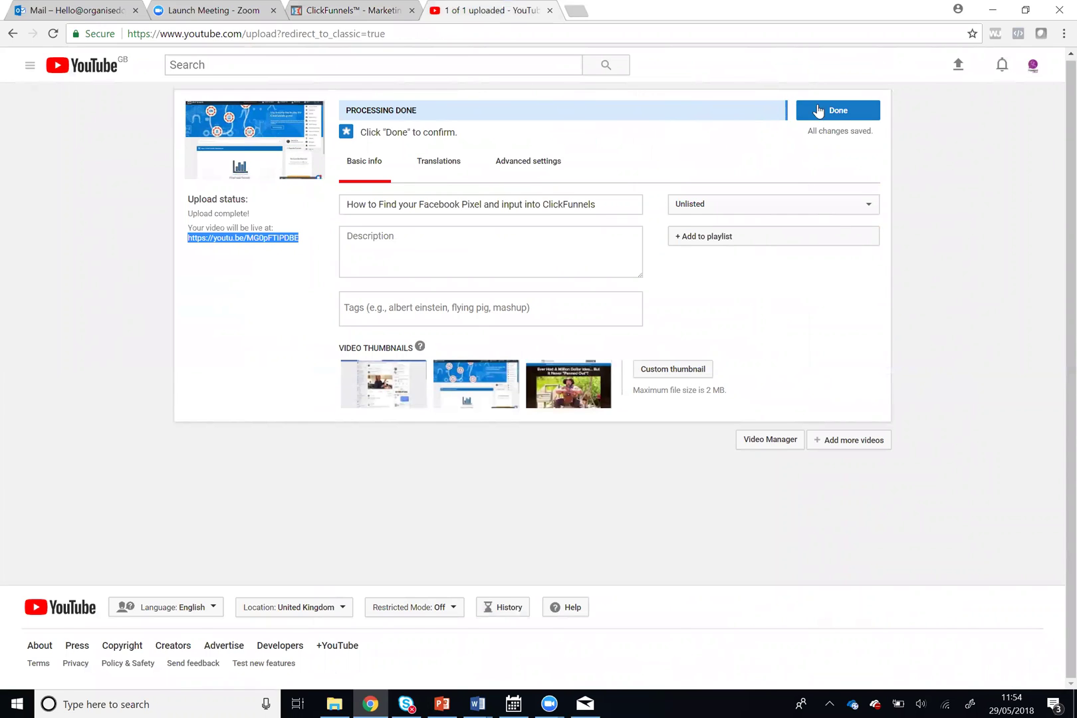
pyautogui.click(841, 113)
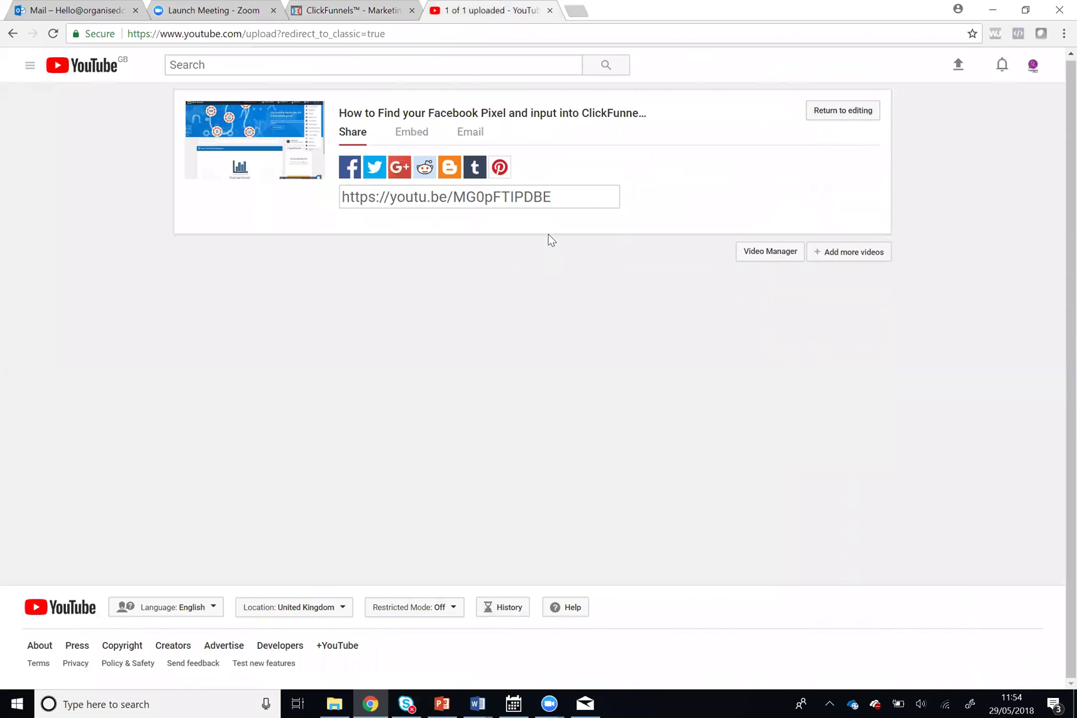
pyautogui.moveTo(564, 200); pyautogui.dragTo(330, 197)
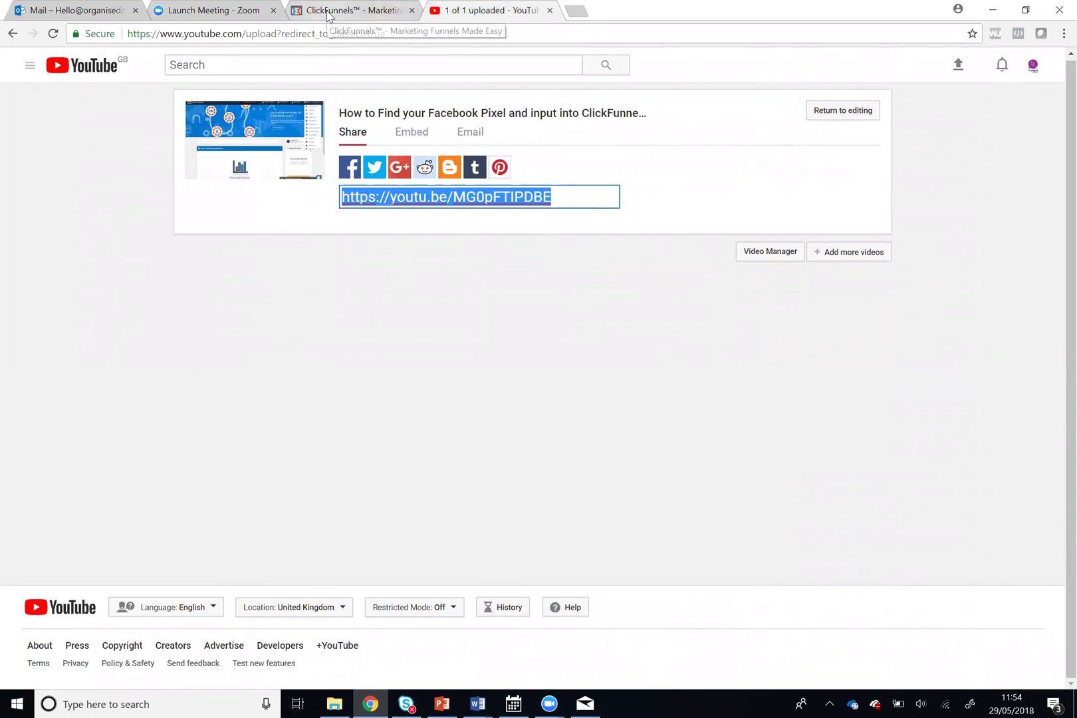
pyautogui.click(328, 15)
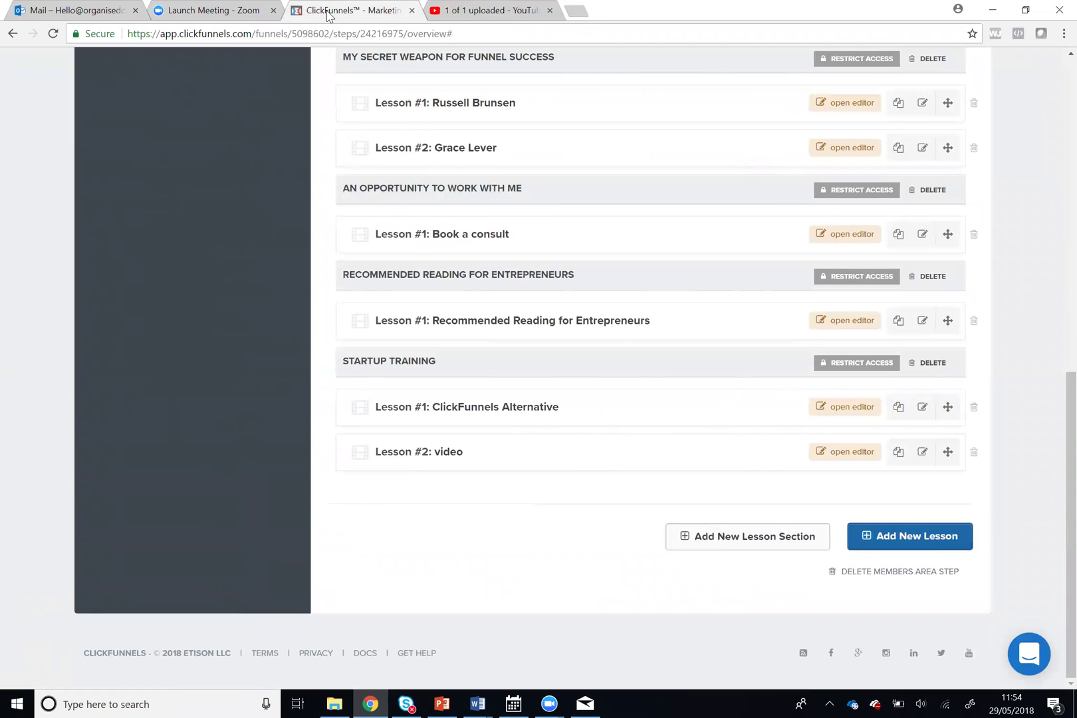